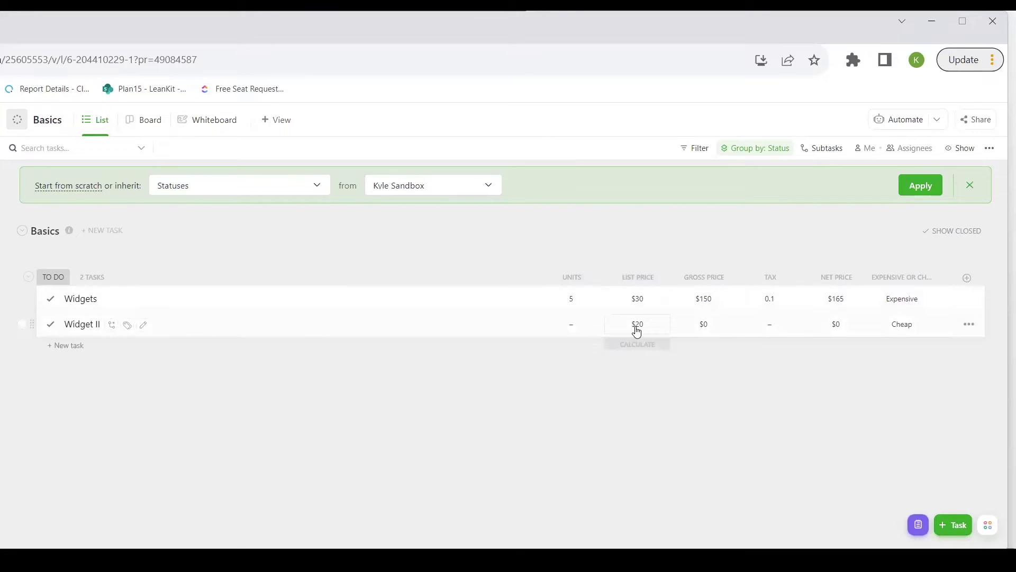
{"action": "left_click", "coordinate": [907, 300]}
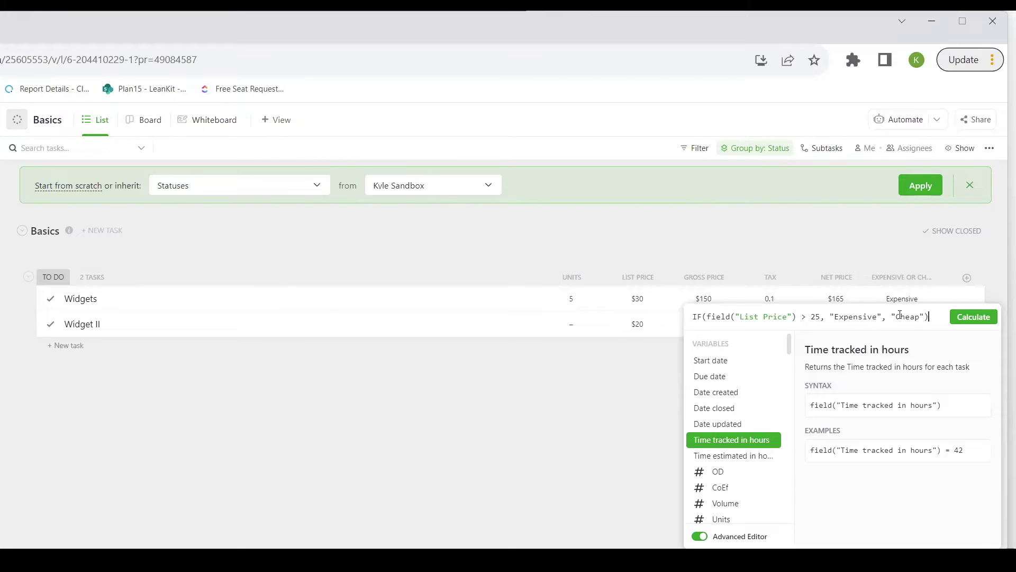
{"action": "left_click", "coordinate": [940, 256]}
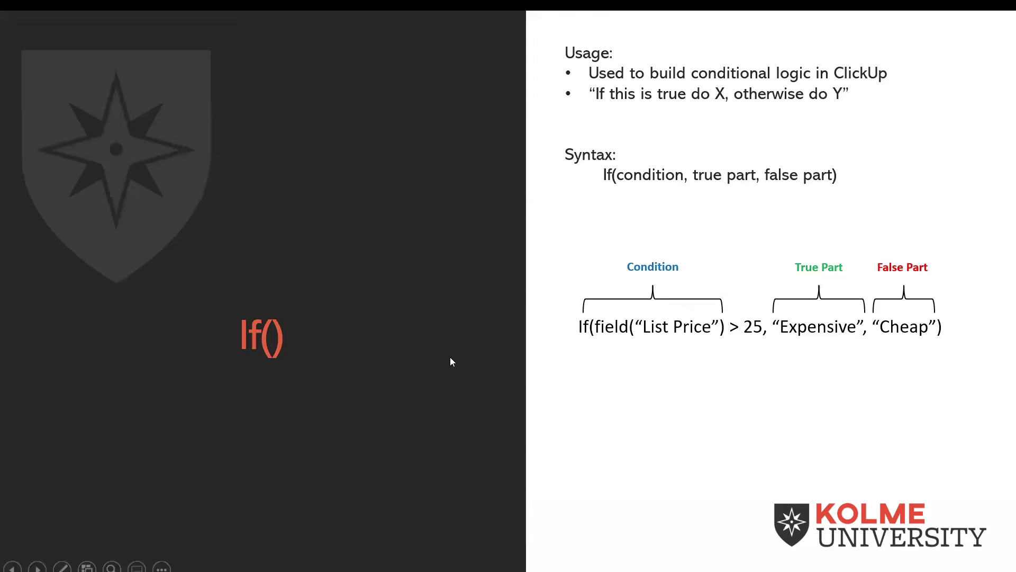
Step: Advance the slideshow to the 'Important Points for If()' slide
{"action": "key", "text": "Right"}
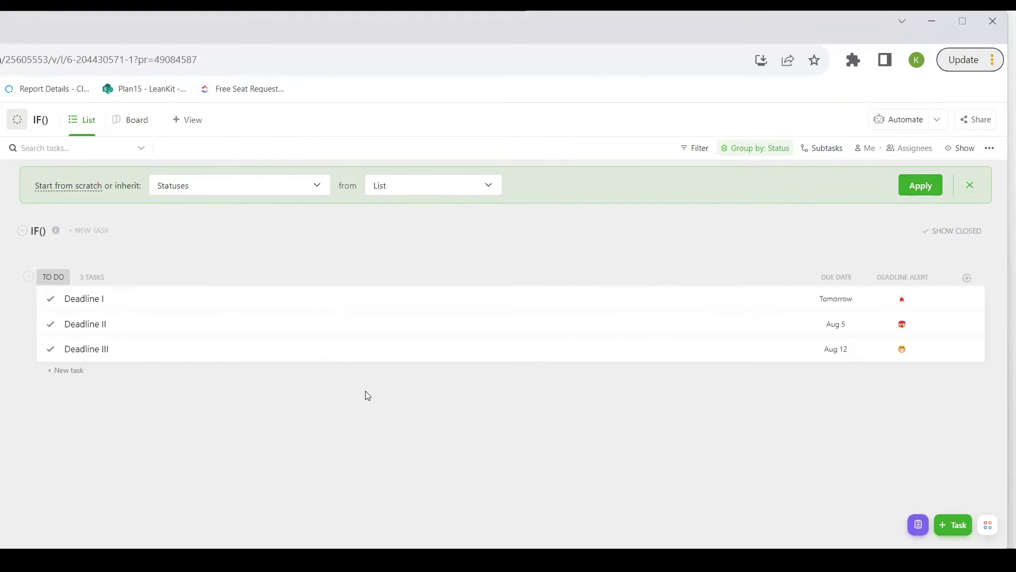
Step: Cut the Deadline Alert formula down to empty quotes and recalculate, leaving dashes for all three tasks
{"action": "left_click", "coordinate": [901, 302]}
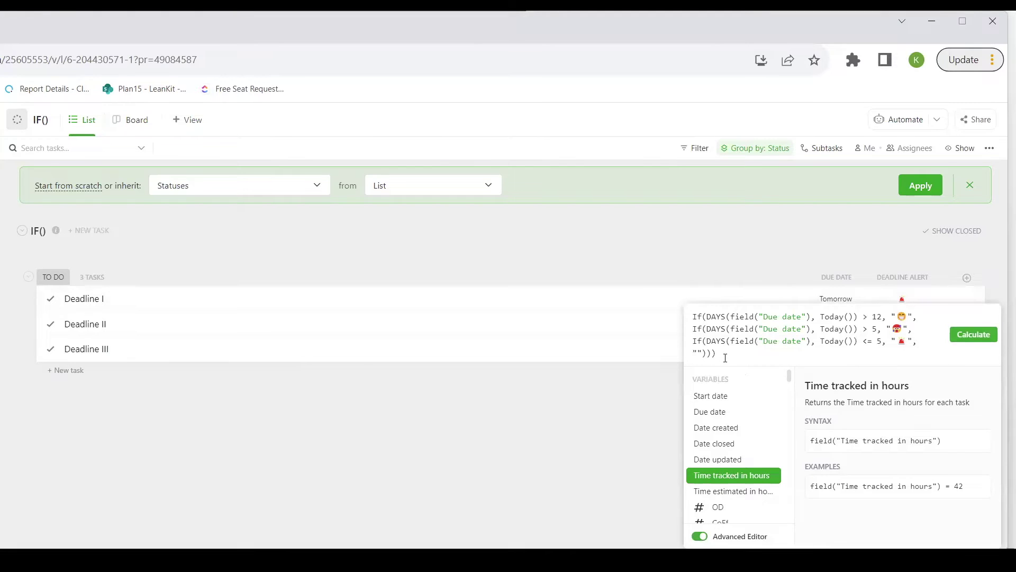
{"action": "key", "text": "BackSpace"}
{"action": "key", "text": "BackSpace"}
{"action": "key", "text": "BackSpace"}
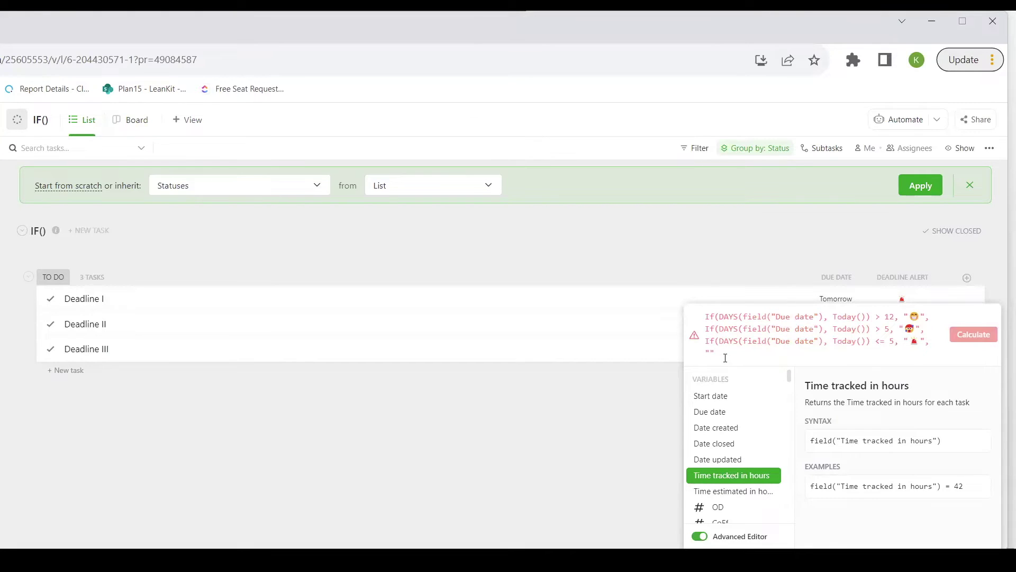
{"action": "key", "text": "BackSpace"}
{"action": "key", "text": "BackSpace"}
{"action": "key", "text": "BackSpace"}
{"action": "key", "text": "BackSpace"}
{"action": "key", "text": "BackSpace"}
{"action": "key", "text": "BackSpace"}
{"action": "key", "text": "BackSpace"}
{"action": "key", "text": "BackSpace"}
{"action": "key", "text": "BackSpace"}
{"action": "key", "text": "BackSpace"}
{"action": "key", "text": "BackSpace"}
{"action": "key", "text": "BackSpace"}
{"action": "key", "text": "BackSpace"}
{"action": "key", "text": "BackSpace"}
{"action": "key", "text": "BackSpace"}
{"action": "key", "text": "BackSpace"}
{"action": "key", "text": "BackSpace"}
{"action": "key", "text": "BackSpace"}
{"action": "key", "text": "BackSpace"}
{"action": "key", "text": "BackSpace"}
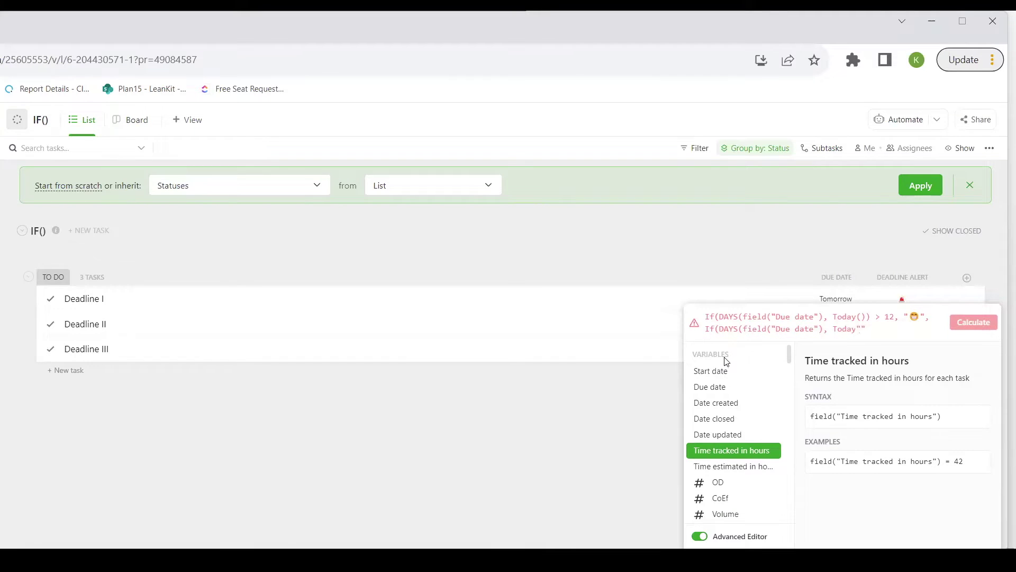
{"action": "key", "text": "BackSpace"}
{"action": "key", "text": "BackSpace"}
{"action": "key", "text": "BackSpace"}
{"action": "key", "text": "BackSpace"}
{"action": "key", "text": "BackSpace"}
{"action": "key", "text": "BackSpace"}
{"action": "key", "text": "BackSpace"}
{"action": "key", "text": "BackSpace"}
{"action": "key", "text": "BackSpace"}
{"action": "key", "text": "BackSpace"}
{"action": "key", "text": "BackSpace"}
{"action": "key", "text": "BackSpace"}
{"action": "key", "text": "BackSpace"}
{"action": "key", "text": "BackSpace"}
{"action": "key", "text": "BackSpace"}
{"action": "key", "text": "BackSpace"}
{"action": "key", "text": "BackSpace"}
{"action": "key", "text": "BackSpace"}
{"action": "key", "text": "BackSpace"}
{"action": "key", "text": "BackSpace"}
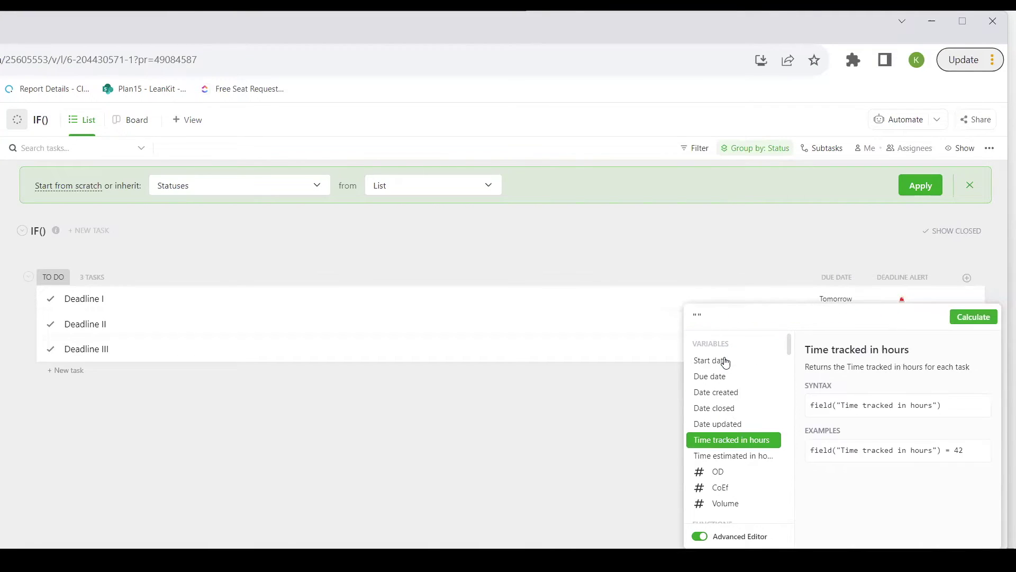
{"action": "left_click", "coordinate": [973, 316]}
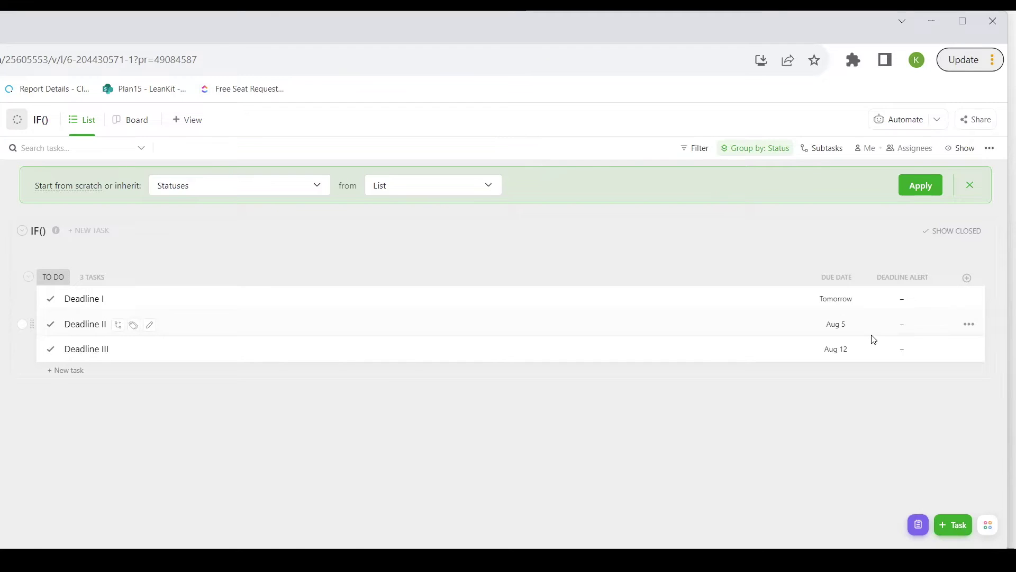
Step: Replace the empty quotes with If( and insert the DAYS function
{"action": "left_click", "coordinate": [899, 301]}
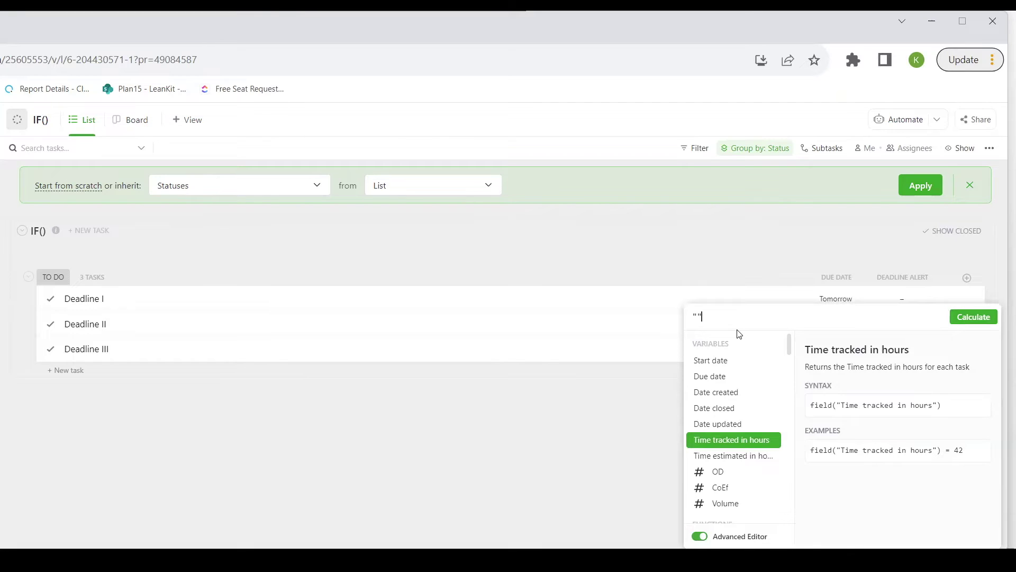
{"action": "key", "text": "BackSpace"}
{"action": "key", "text": "BackSpace"}
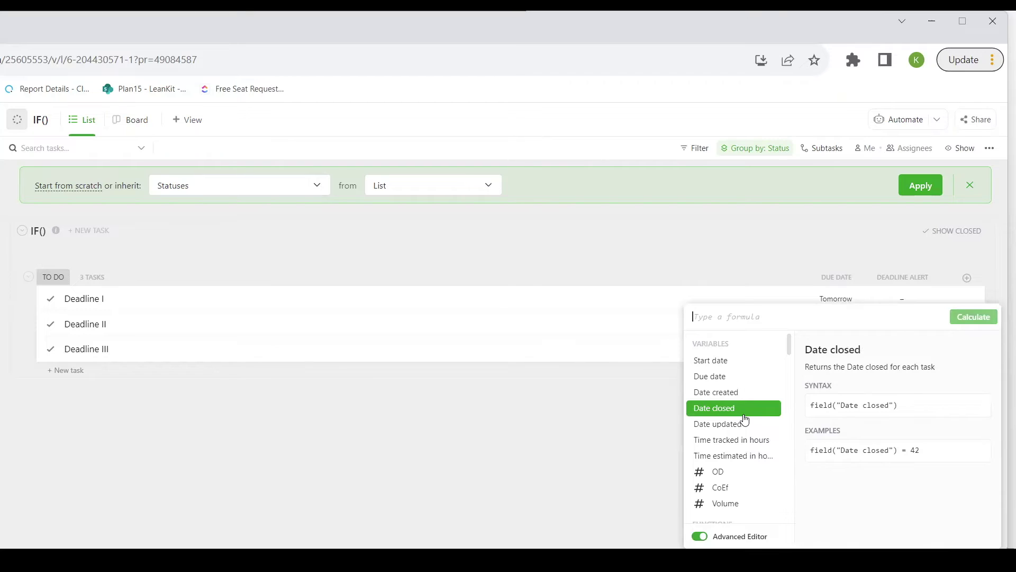
{"action": "type", "text": "If("}
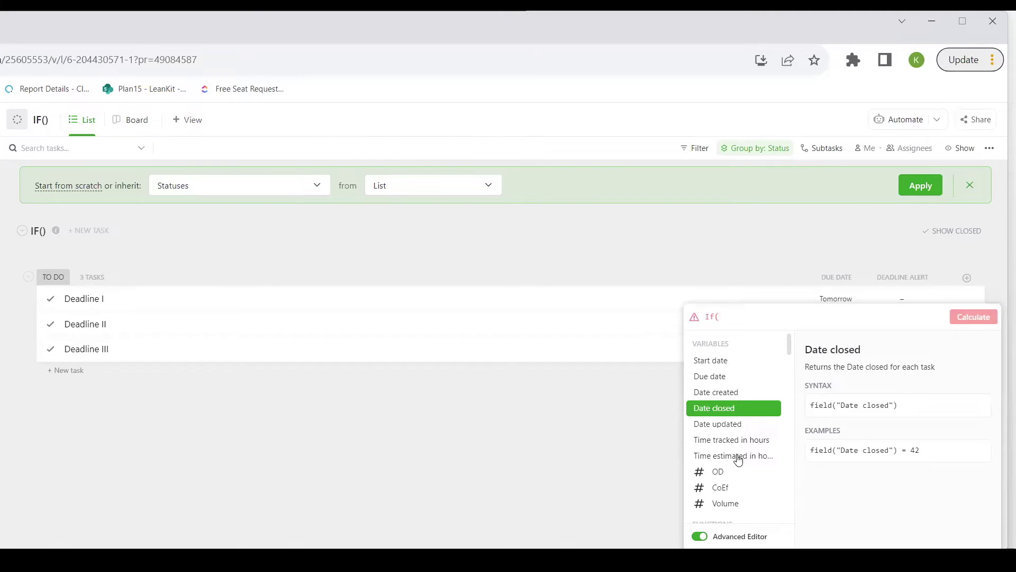
{"action": "scroll", "coordinate": [735, 457], "scroll_direction": "down", "scroll_amount": 3}
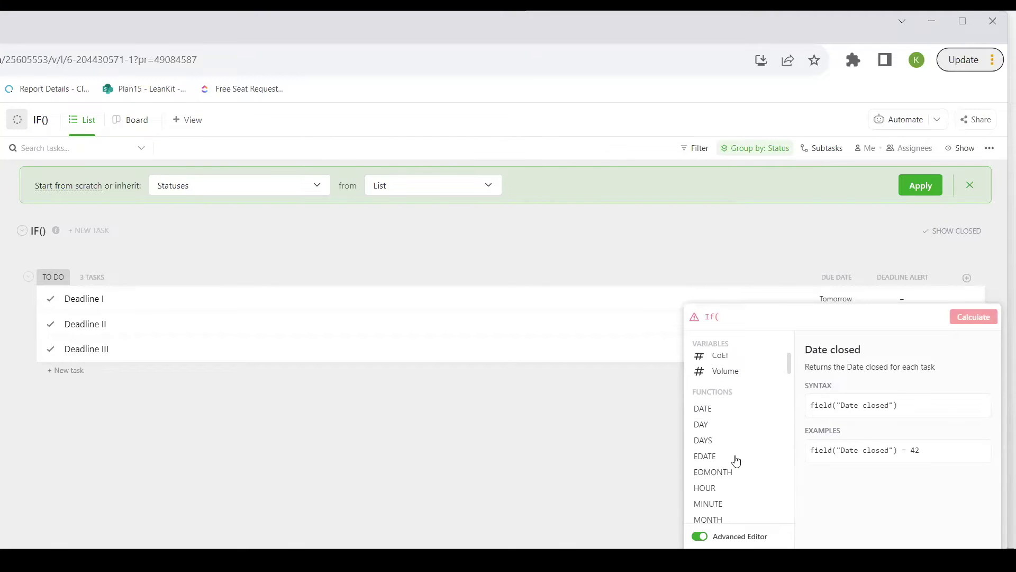
{"action": "left_click", "coordinate": [708, 442]}
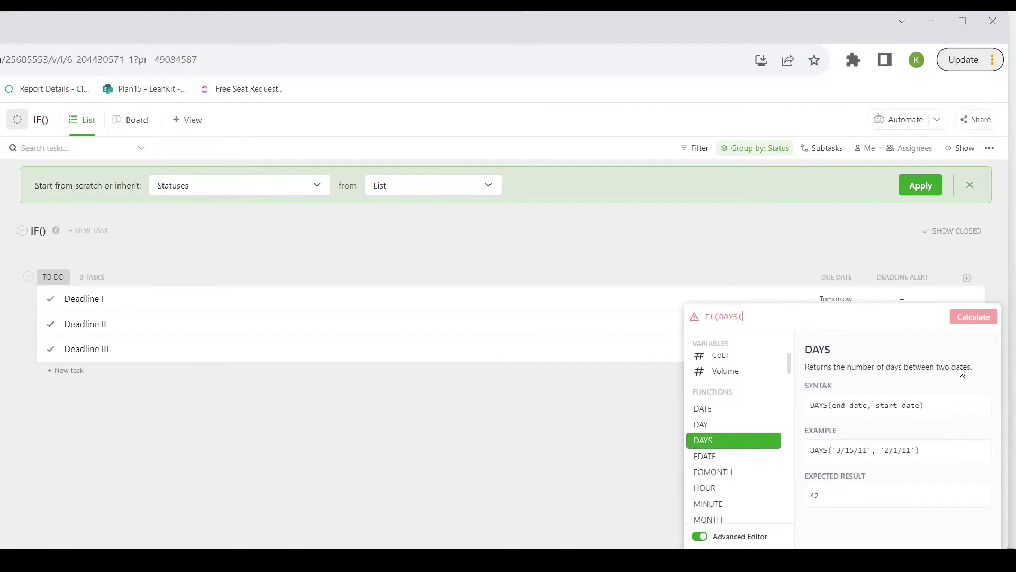
Step: Remove the accidentally added EDATE and DAYS functions so the formula reads If(DAYS(
{"action": "key", "text": "Up"}
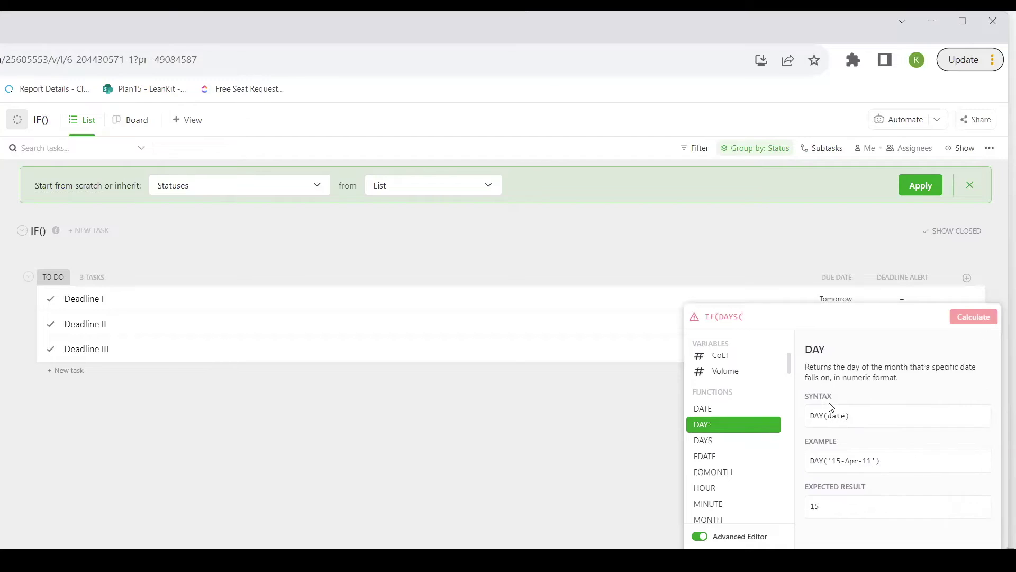
{"action": "left_click", "coordinate": [718, 455]}
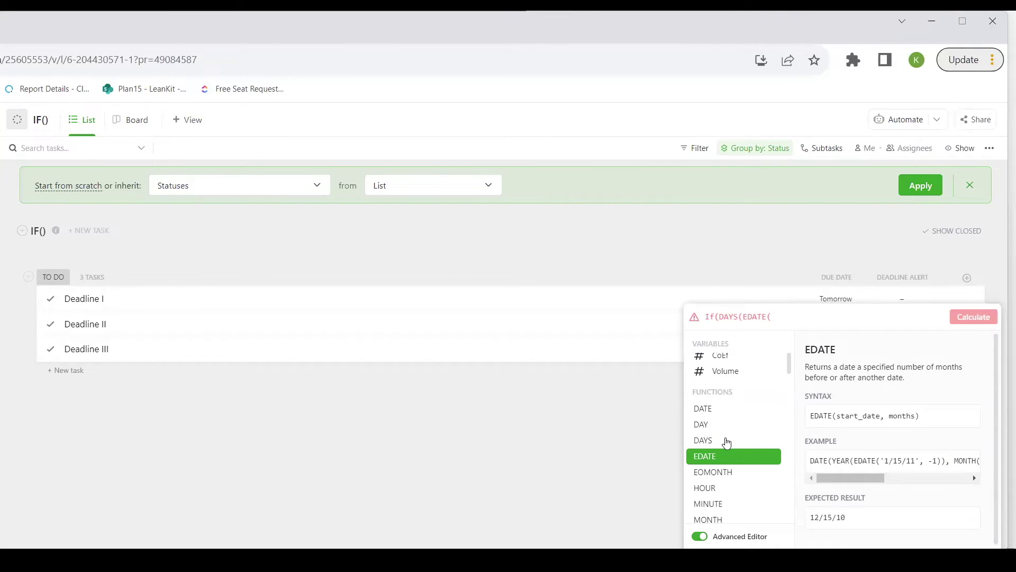
{"action": "left_click", "coordinate": [726, 441]}
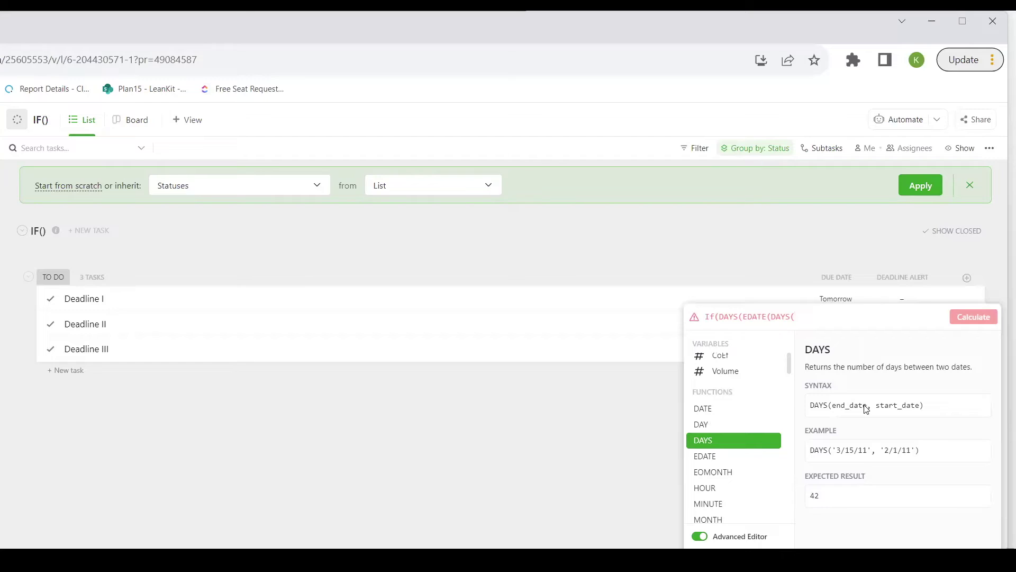
{"action": "left_click", "coordinate": [819, 316]}
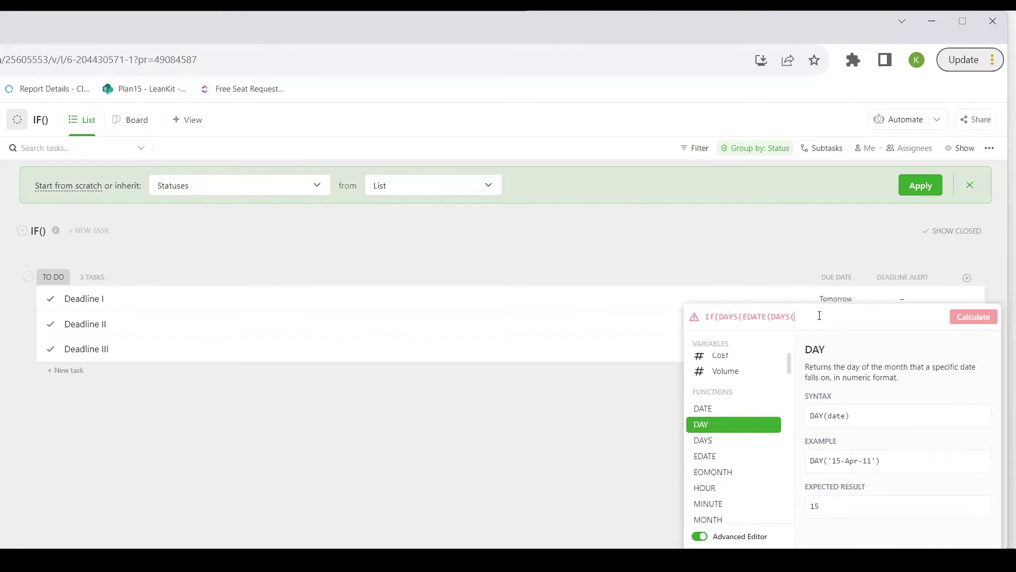
{"action": "key", "text": "BackSpace"}
{"action": "key", "text": "BackSpace"}
{"action": "key", "text": "BackSpace"}
{"action": "key", "text": "BackSpace"}
{"action": "key", "text": "BackSpace"}
{"action": "key", "text": "BackSpace"}
{"action": "key", "text": "BackSpace"}
{"action": "key", "text": "BackSpace"}
{"action": "key", "text": "BackSpace"}
{"action": "key", "text": "BackSpace"}
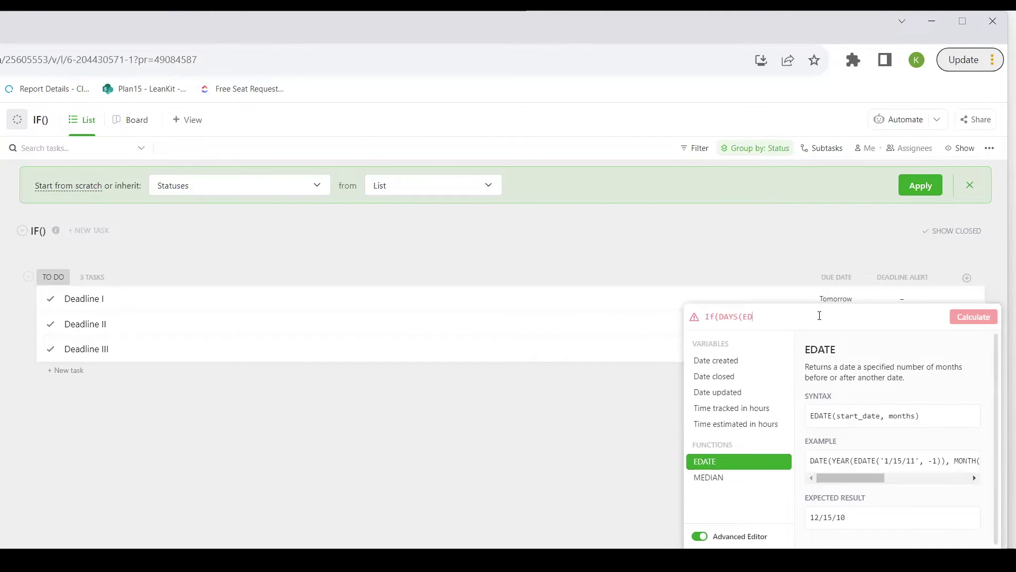
{"action": "key", "text": "BackSpace"}
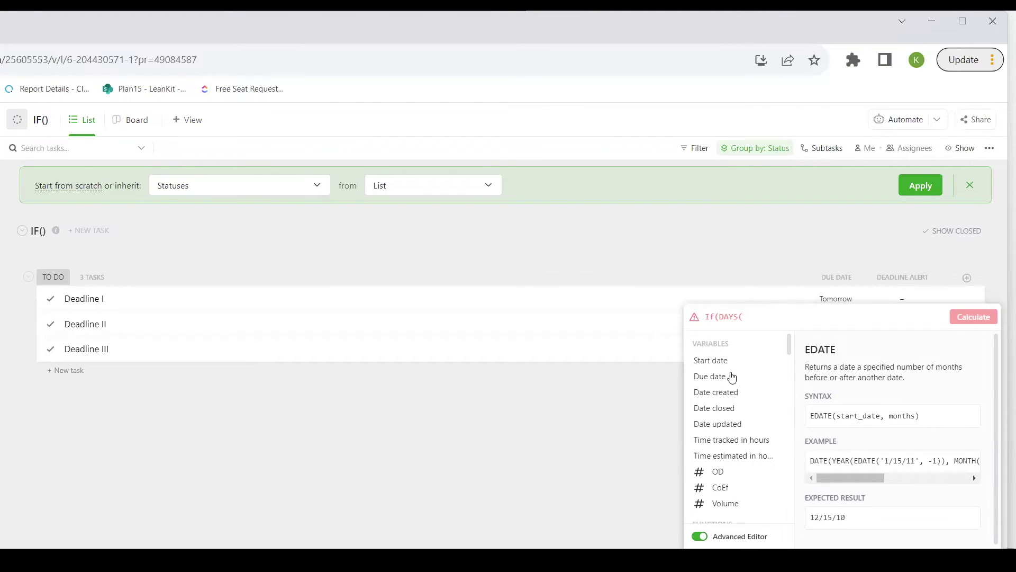
Step: Complete the condition DAYS(field("Due date"), TODAY()) > 12 and add a comma
{"action": "left_click", "coordinate": [719, 377]}
{"action": "type", "text": ","}
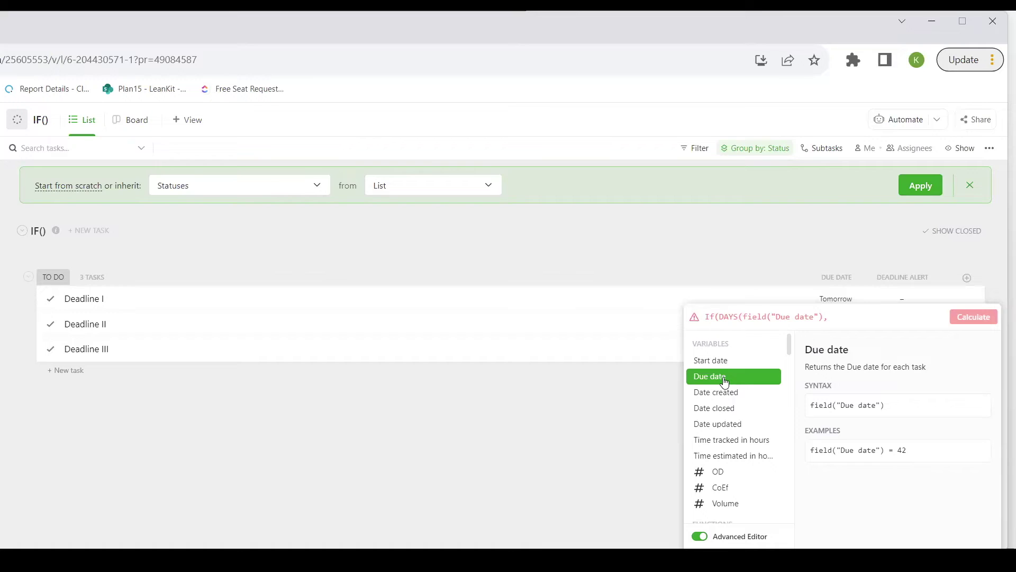
{"action": "type", "text": " TOD"}
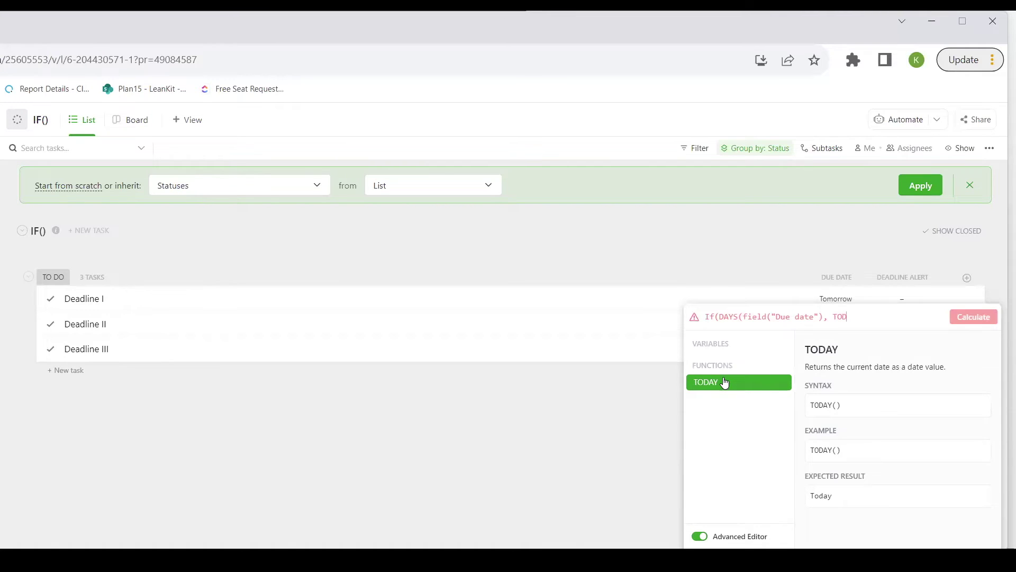
{"action": "left_click", "coordinate": [724, 382]}
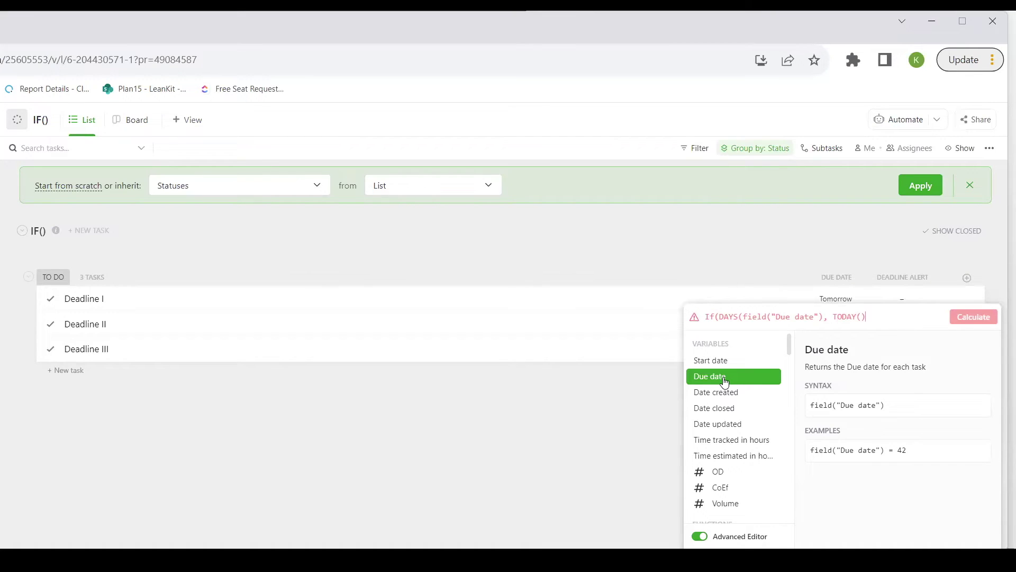
{"action": "type", "text": ")"}
{"action": "type", "text": "> 12"}
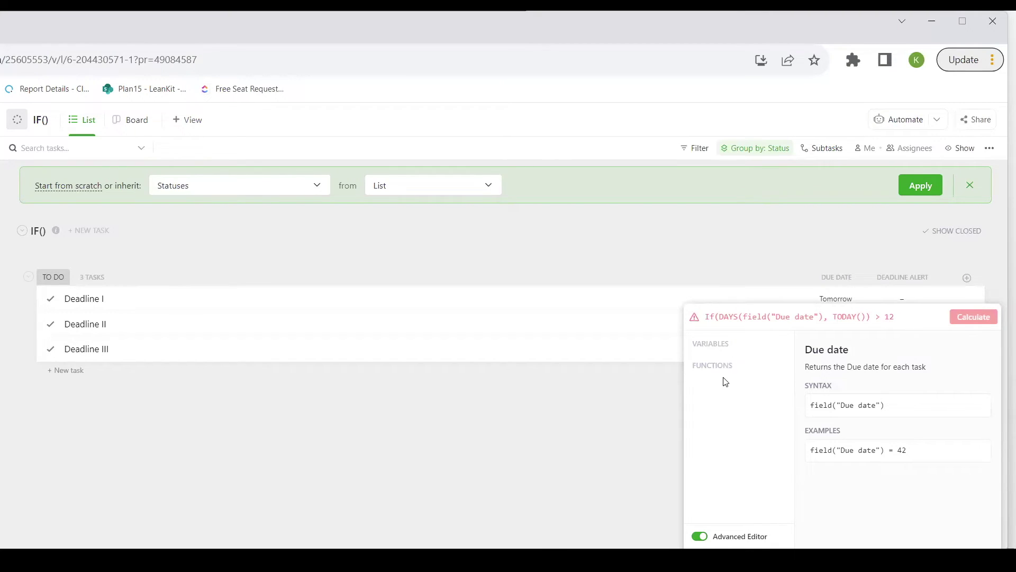
{"action": "type", "text": ","}
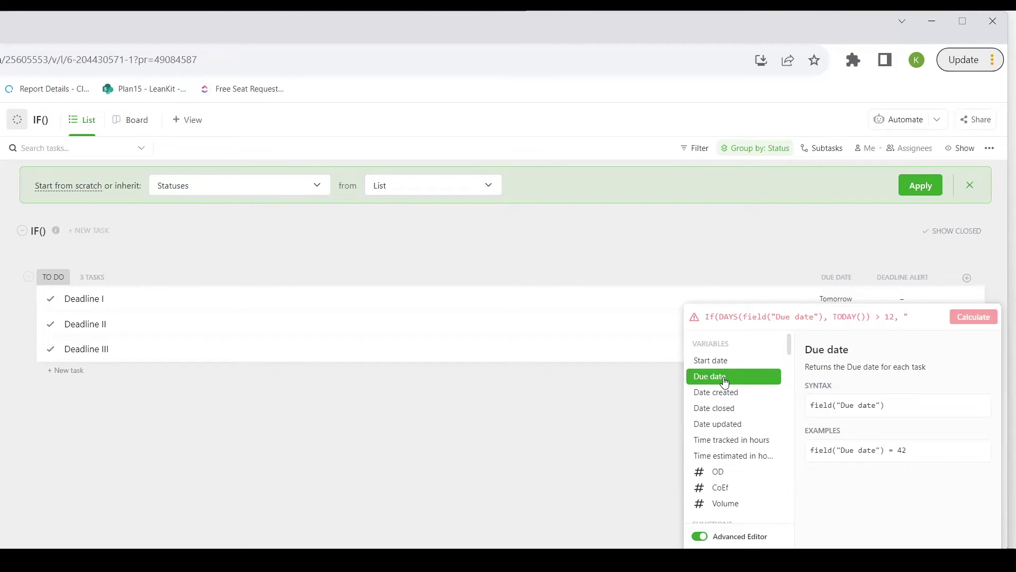
Step: Return the grinning-face emoji when over 12 days remain, then open a nested If( and select the comparison to reuse
{"action": "key", "text": "super+period"}
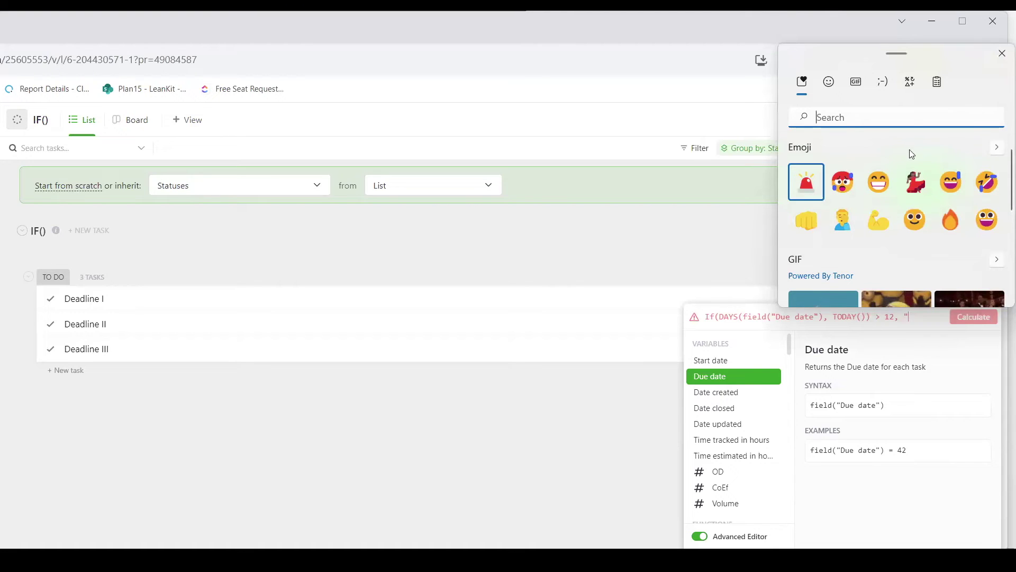
{"action": "left_click", "coordinate": [879, 182]}
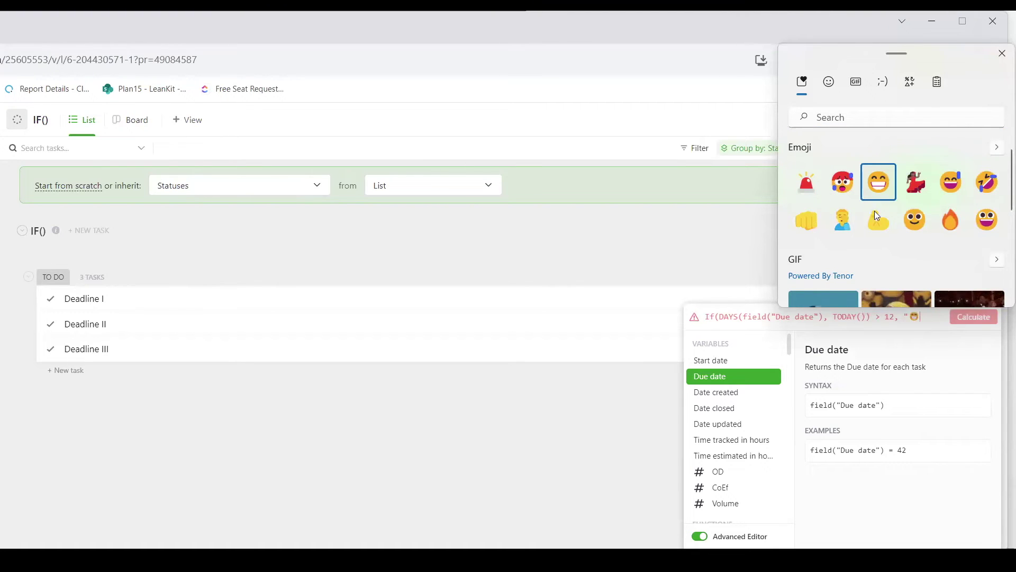
{"action": "left_click", "coordinate": [723, 249]}
{"action": "type", "text": "\""}
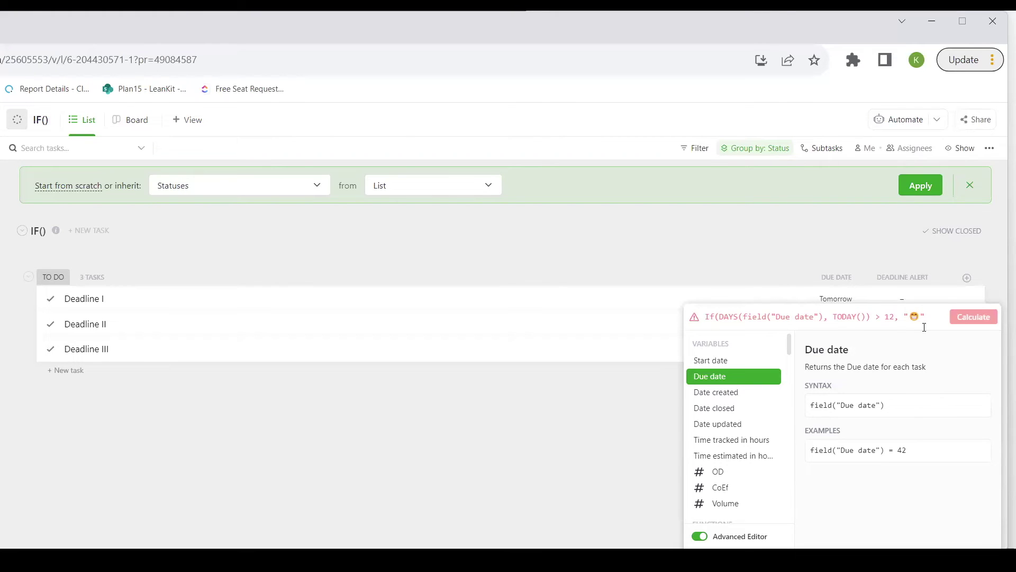
{"action": "type", "text": ","}
{"action": "type", "text": "If"}
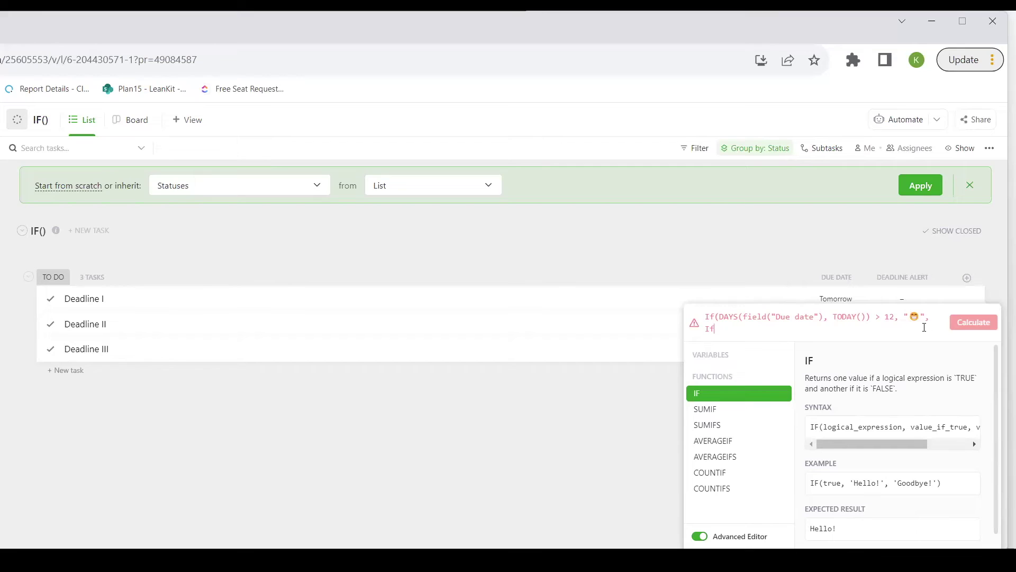
{"action": "type", "text": "("}
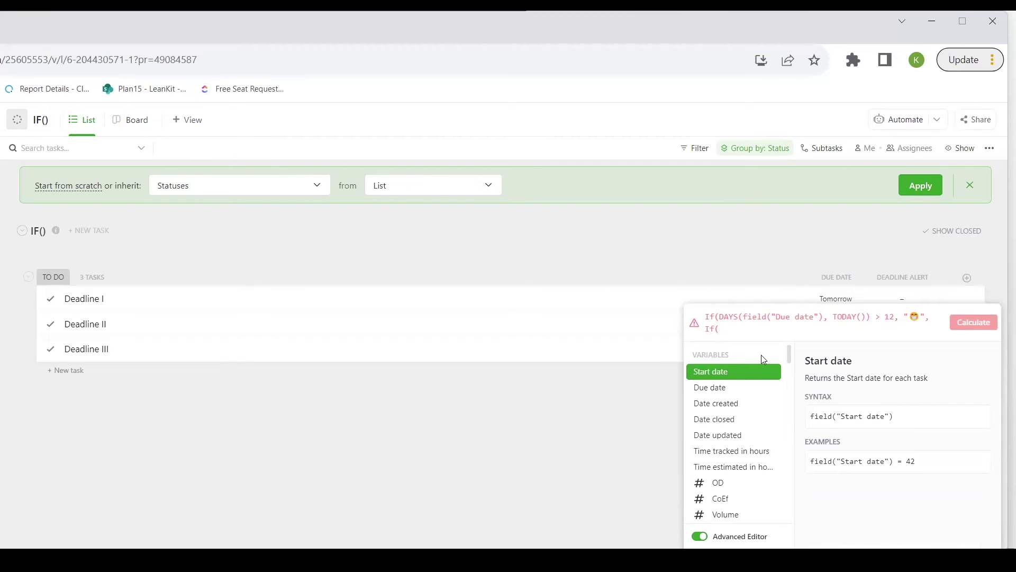
{"action": "key", "text": "shift+Right"}
{"action": "key", "text": "shift+Right"}
{"action": "key", "text": "shift+Right"}
{"action": "key", "text": "shift+Right"}
{"action": "key", "text": "shift+Right"}
{"action": "key", "text": "shift+Right"}
{"action": "key", "text": "shift+Right"}
{"action": "key", "text": "shift+Right"}
{"action": "key", "text": "shift+Right"}
{"action": "key", "text": "shift+Right"}
{"action": "key", "text": "shift+Right"}
{"action": "key", "text": "shift+Right"}
{"action": "key", "text": "shift+Right"}
{"action": "key", "text": "shift+Right"}
{"action": "key", "text": "shift+Right"}
{"action": "key", "text": "shift+Right"}
{"action": "key", "text": "shift+Right"}
{"action": "key", "text": "shift+Right"}
{"action": "key", "text": "shift+Right"}
{"action": "key", "text": "shift+Right"}
{"action": "key", "text": "shift+Right"}
{"action": "key", "text": "shift+Right"}
{"action": "key", "text": "shift+Right"}
{"action": "key", "text": "shift+Right"}
{"action": "key", "text": "shift+Right"}
{"action": "key", "text": "shift+Right"}
{"action": "key", "text": "shift+Right"}
{"action": "key", "text": "ctrl+c"}
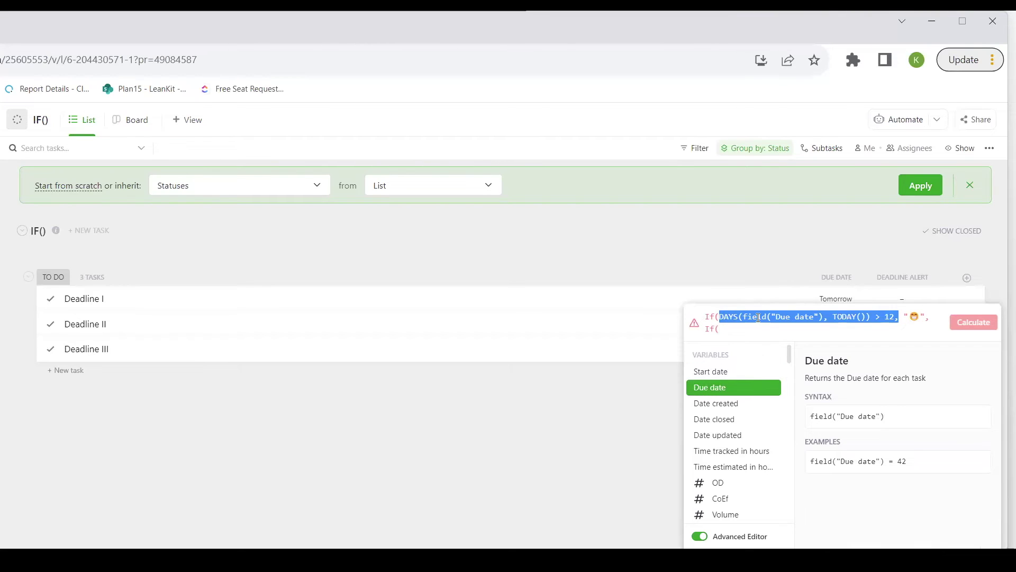
Step: Paste the comparison into the second If( with threshold > 5 and give it an emoji result
{"action": "left_click", "coordinate": [733, 331]}
{"action": "key", "text": "ctrl+v"}
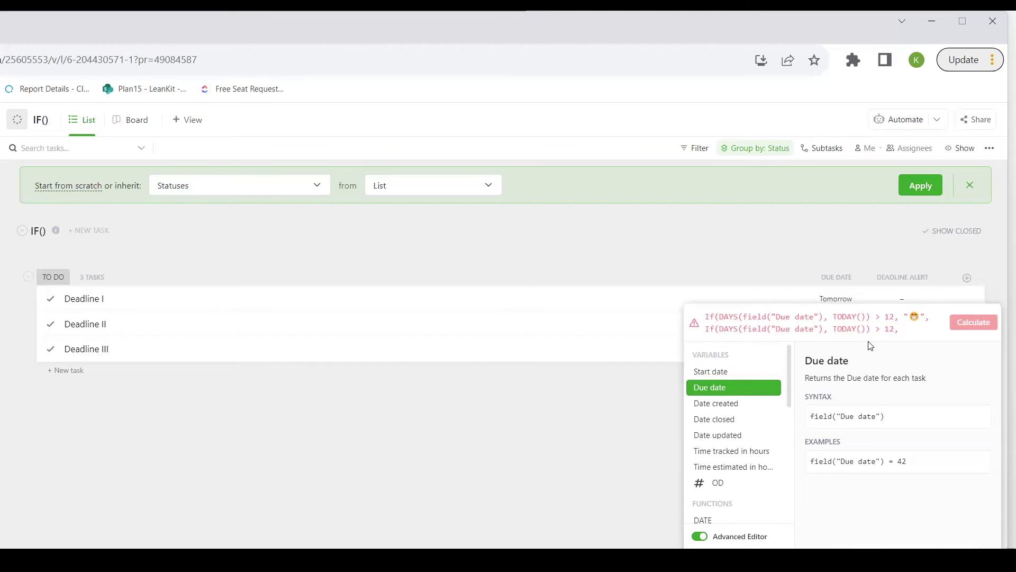
{"action": "key", "text": "BackSpace"}
{"action": "key", "text": "BackSpace"}
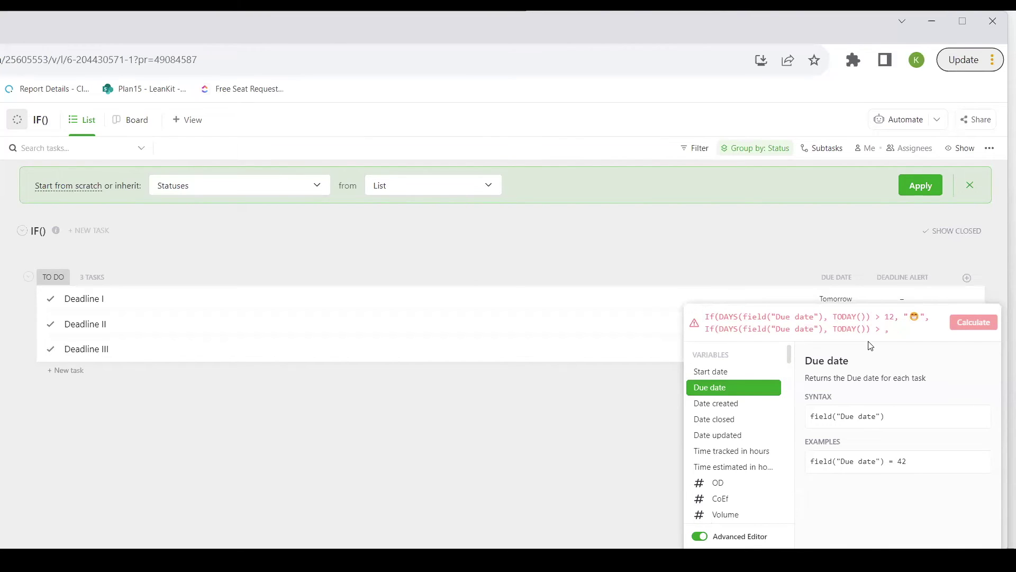
{"action": "type", "text": "5, \""}
{"action": "key", "text": "super+period"}
{"action": "left_click", "coordinate": [878, 196]}
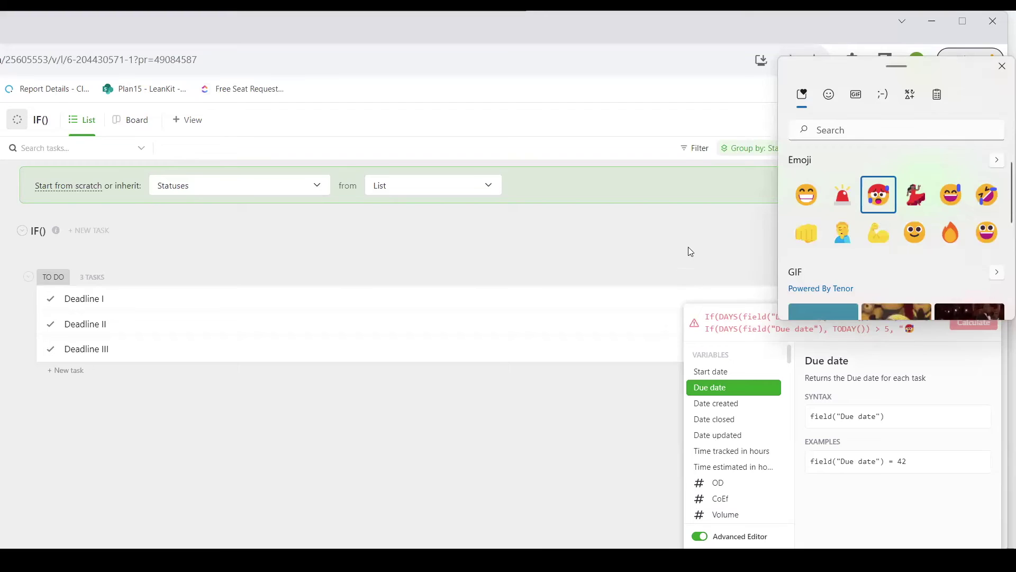
{"action": "key", "text": "Escape"}
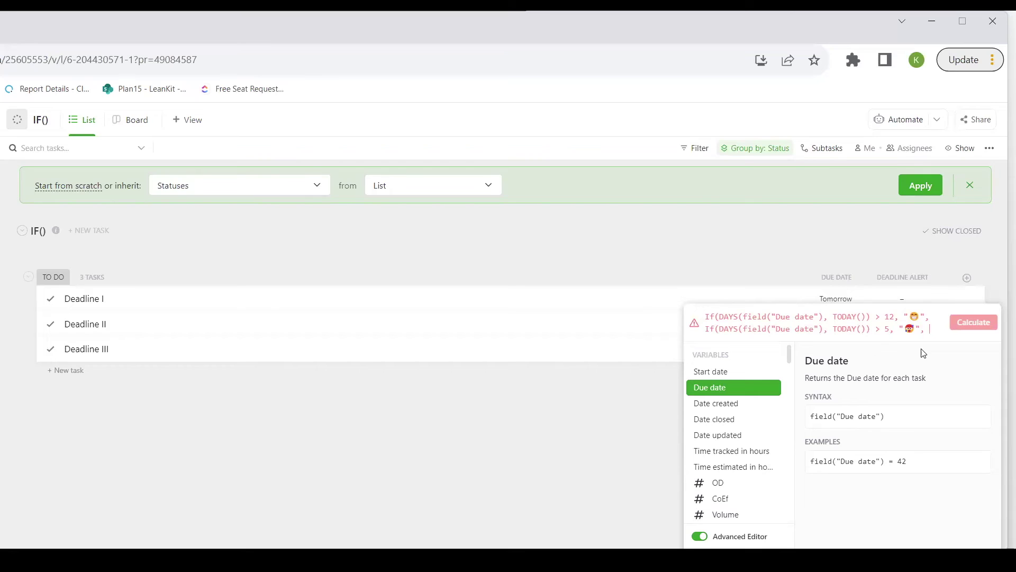
Step: Add a third If( using the pasted comparison changed to <= 5
{"action": "type", "text": "If"}
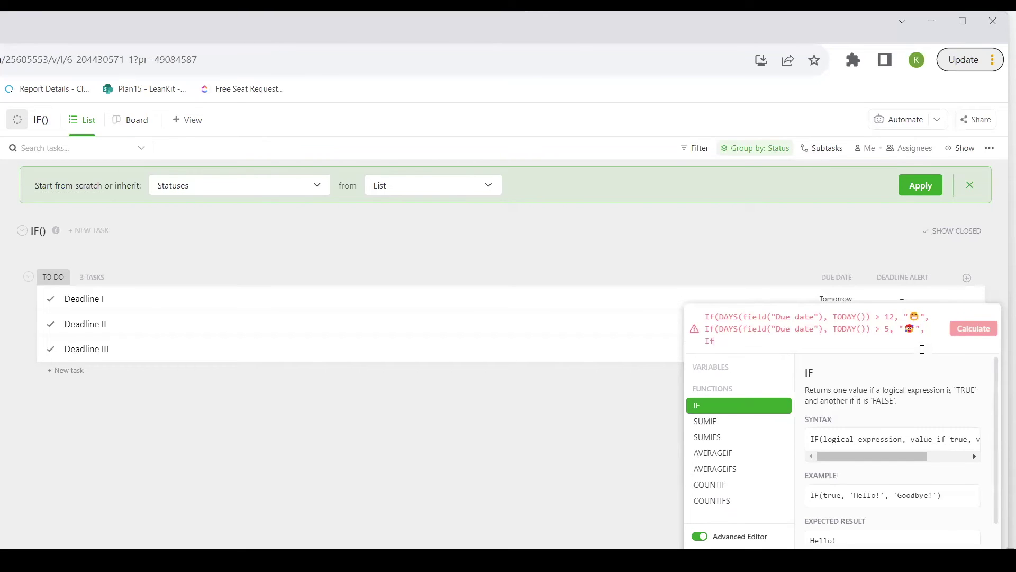
{"action": "type", "text": "("}
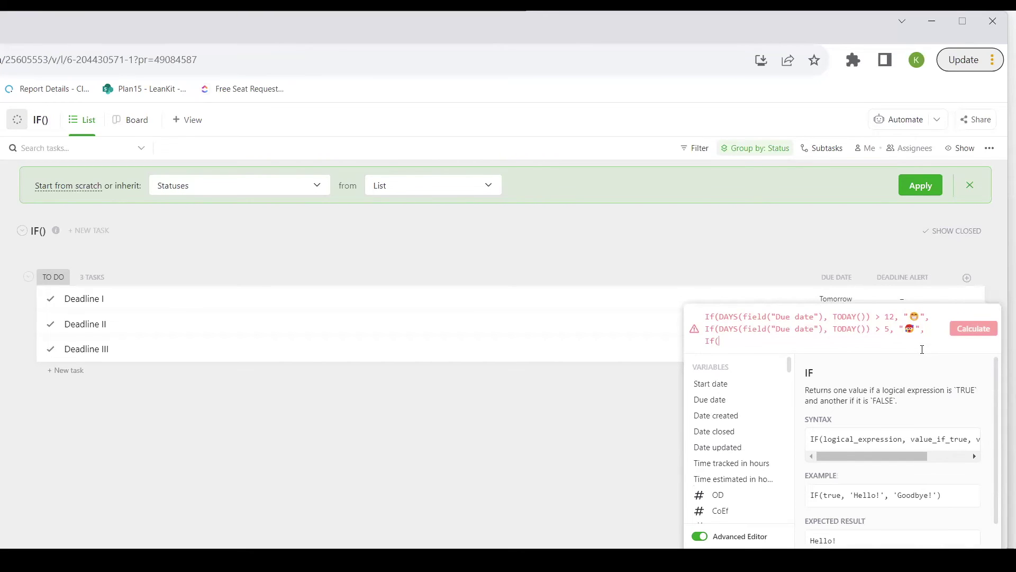
{"action": "key", "text": "ctrl+v"}
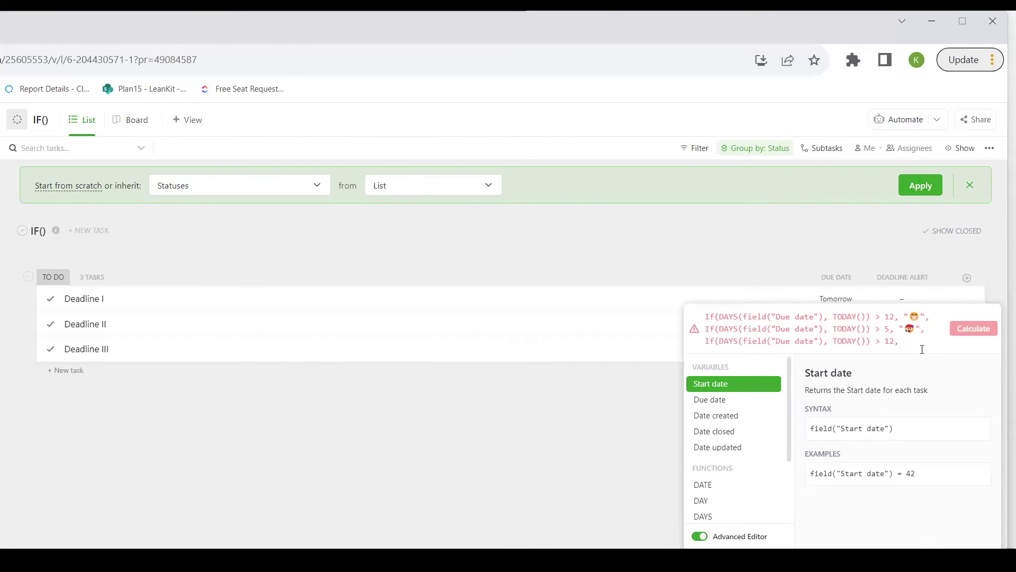
{"action": "key", "text": "BackSpace"}
{"action": "key", "text": "BackSpace"}
{"action": "key", "text": "BackSpace"}
{"action": "key", "text": "BackSpace"}
{"action": "type", "text": "<= "}
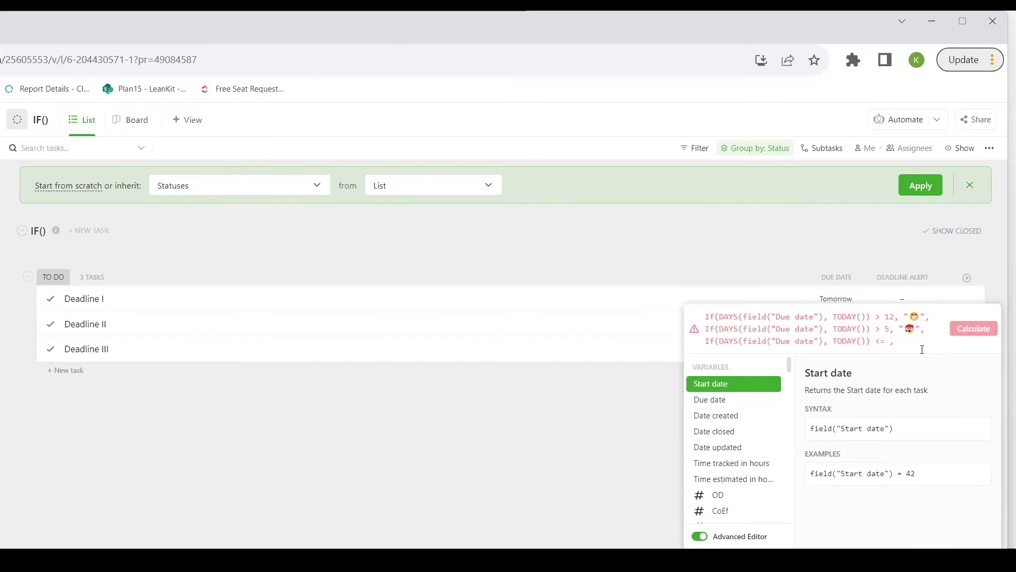
{"action": "type", "text": "f"}
{"action": "key", "text": "BackSpace"}
{"action": "type", "text": "5"}
{"action": "key", "text": "Right"}
Step: Make the police-light emoji that condition's result, closing the quote and adding a comma
{"action": "type", "text": "\""}
{"action": "key", "text": "super+period"}
{"action": "key", "text": "Right"}
{"action": "key", "text": "Right"}
{"action": "key", "text": "Return"}
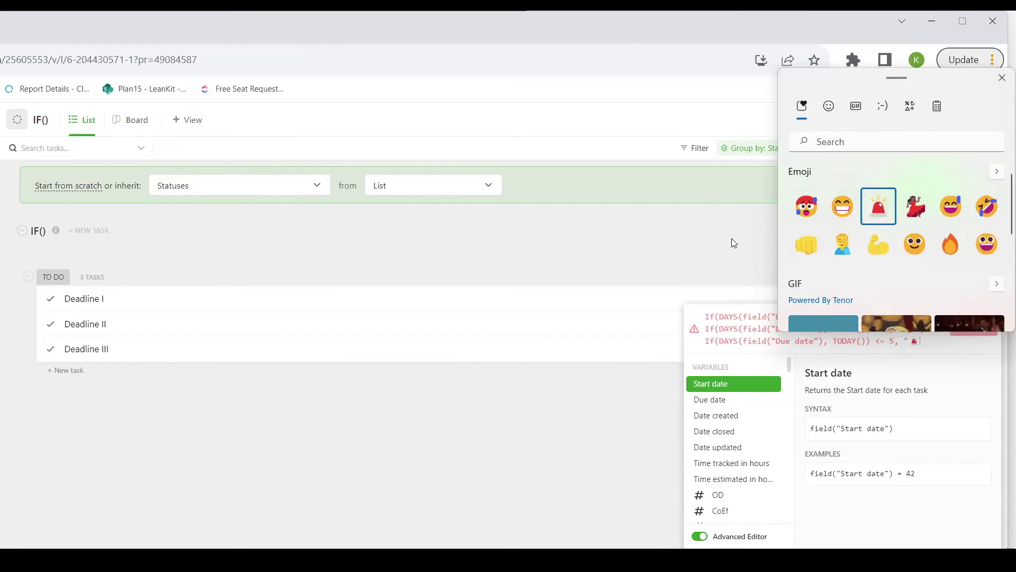
{"action": "key", "text": "Escape"}
{"action": "type", "text": "\""}
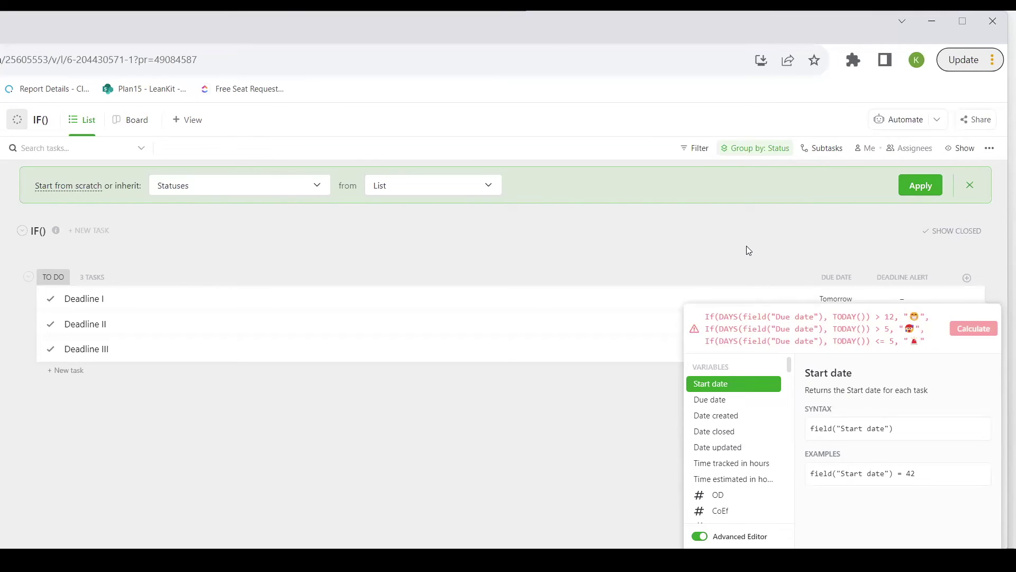
{"action": "type", "text": ","}
Step: Finish the formula with an empty "" fallback and ))), then calculate the Deadline Alert column
{"action": "type", "text": "\"\""}
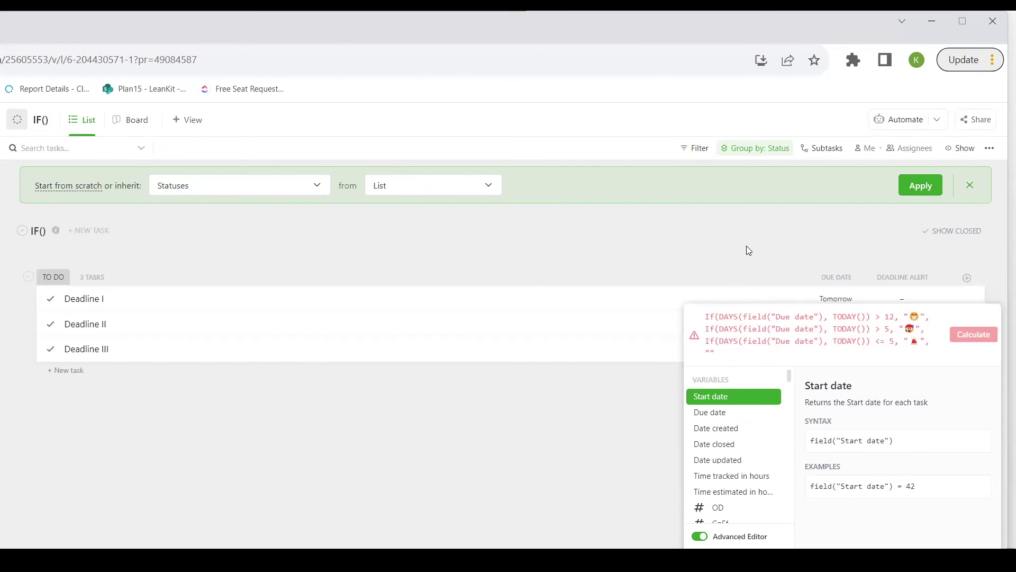
{"action": "type", "text": "))"}
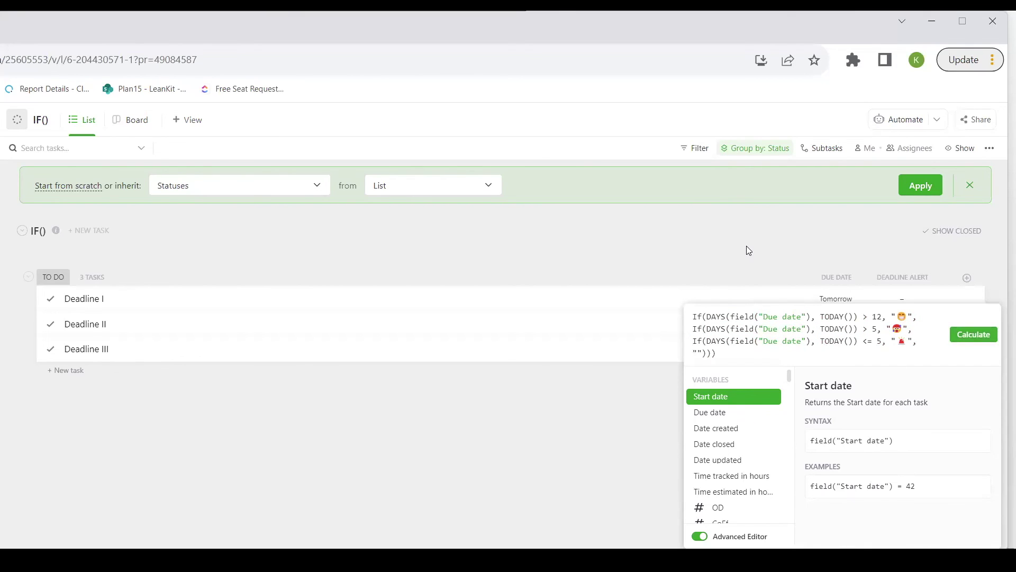
{"action": "left_click", "coordinate": [969, 338]}
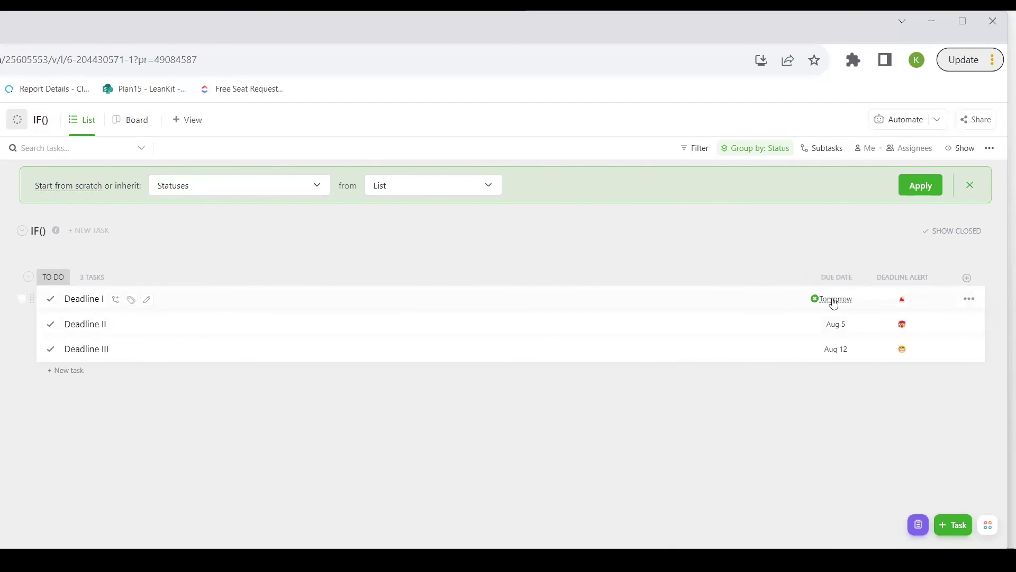